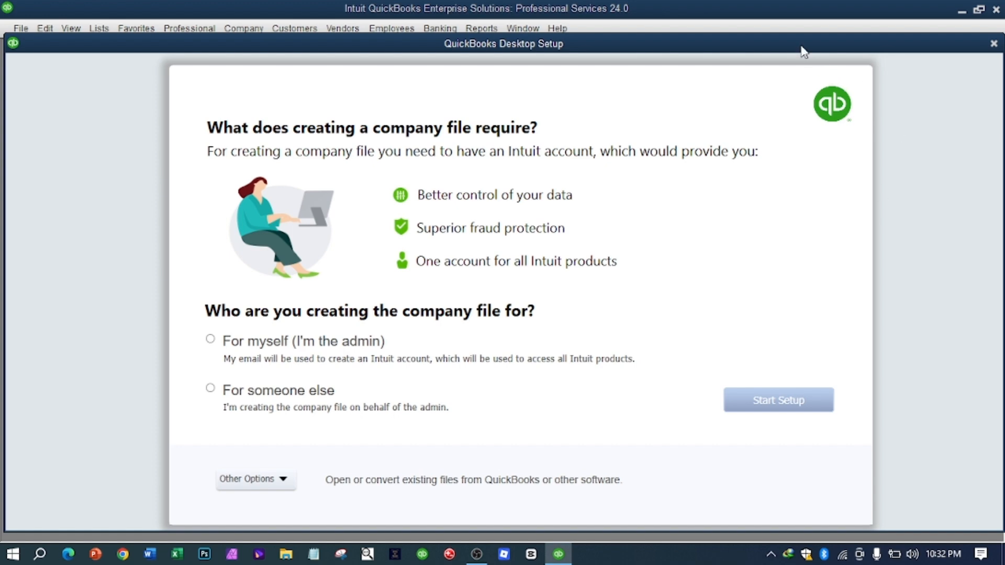
Choose to set up the company file for yourself as the admin and start setup
{"action": "left_click_drag", "start_coordinate": [801, 46], "coordinate": [798, 16]}
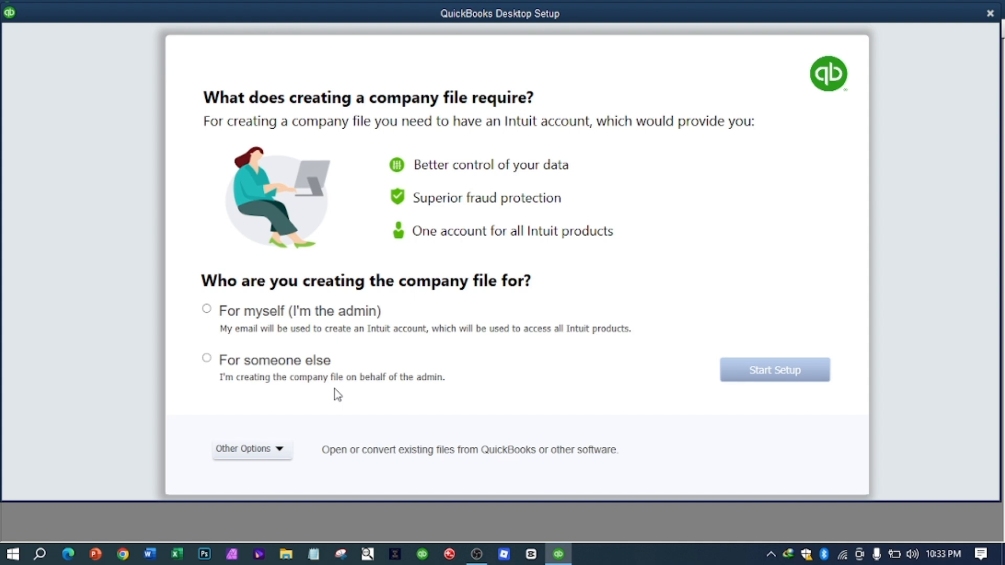
{"action": "left_click", "coordinate": [207, 310]}
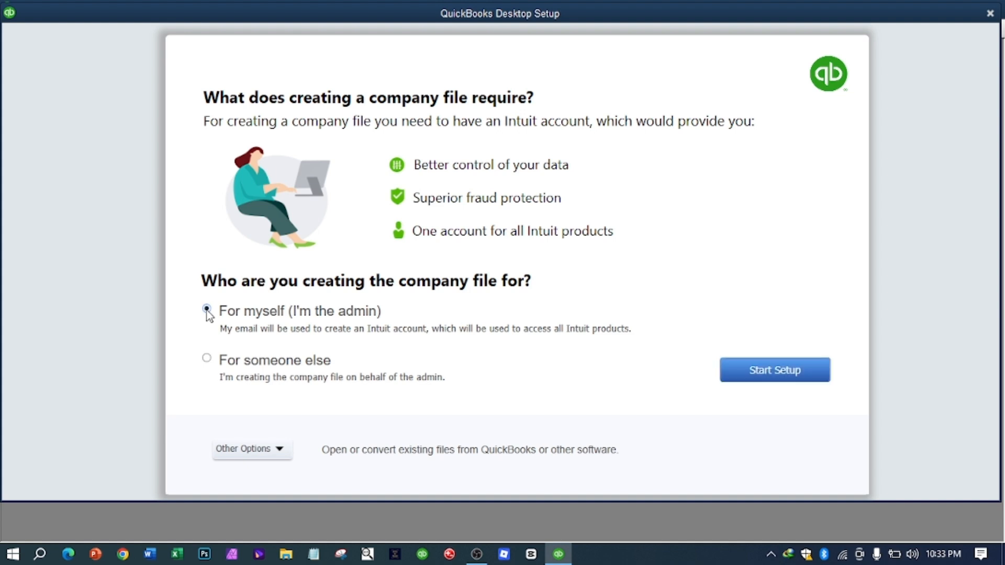
{"action": "left_click", "coordinate": [771, 375]}
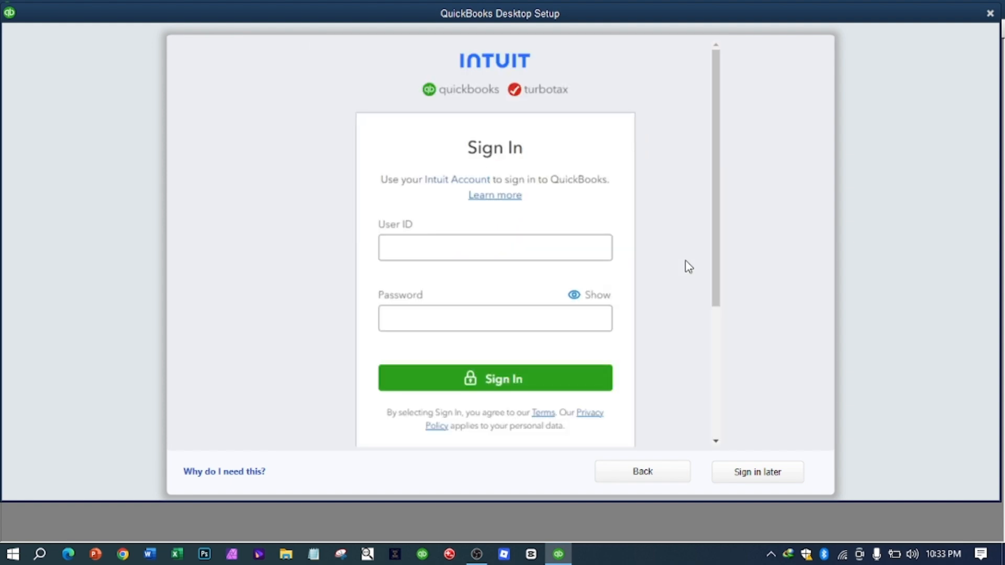
Sign in to Intuit with the admin's e-mail user ID and account password
{"action": "left_click", "coordinate": [523, 244]}
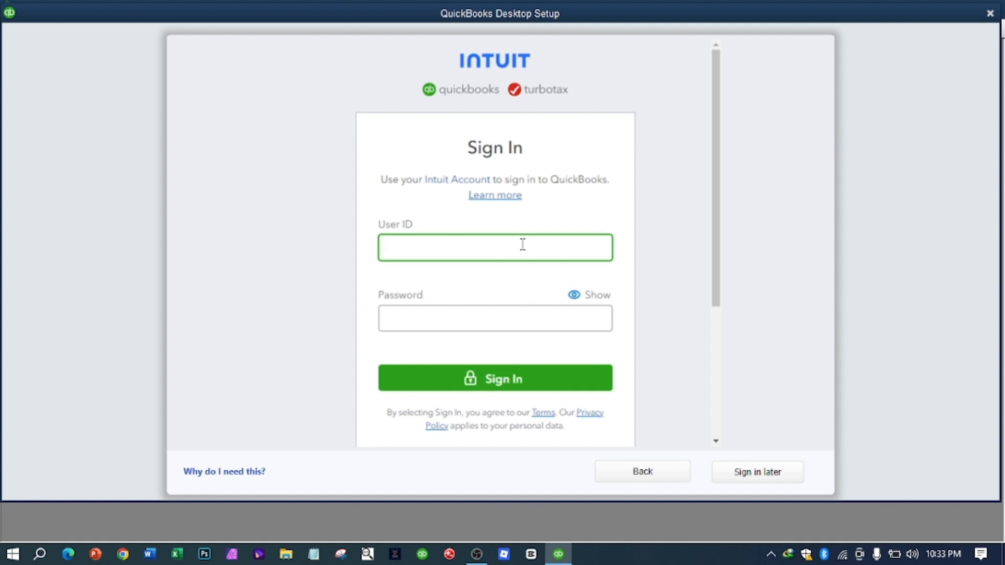
{"action": "left_click_drag", "start_coordinate": [711, 249], "coordinate": [708, 344]}
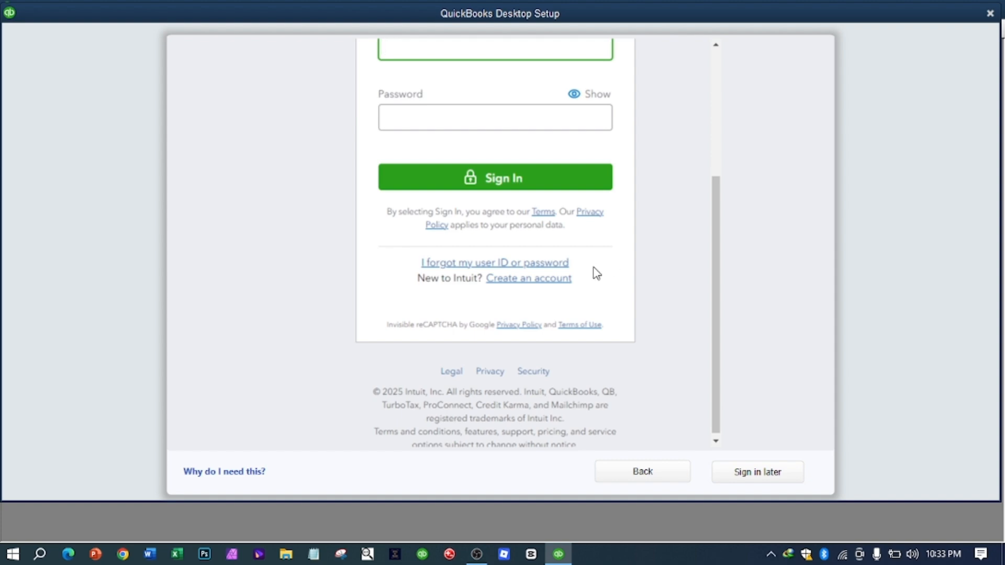
{"action": "left_click_drag", "start_coordinate": [714, 310], "coordinate": [710, 198]}
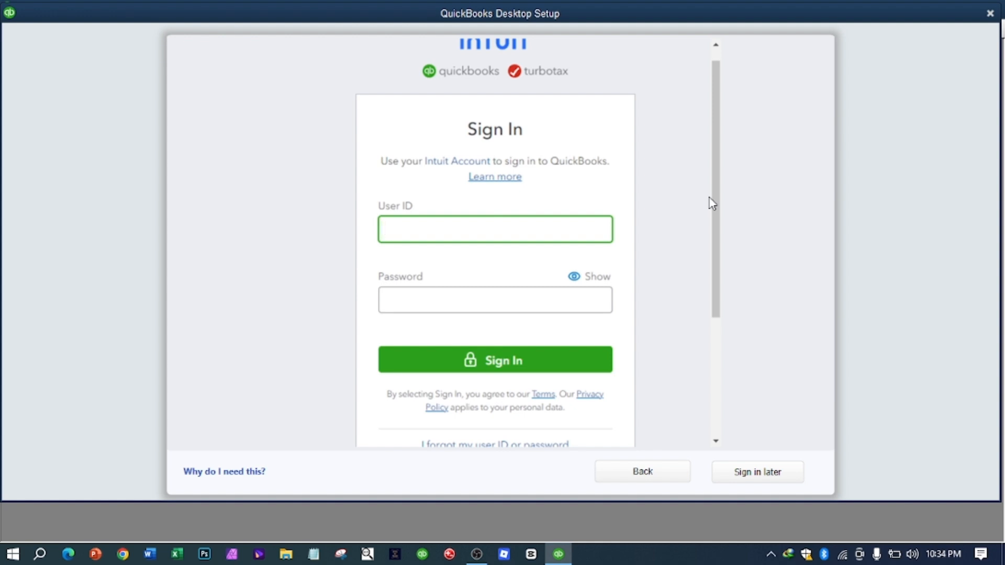
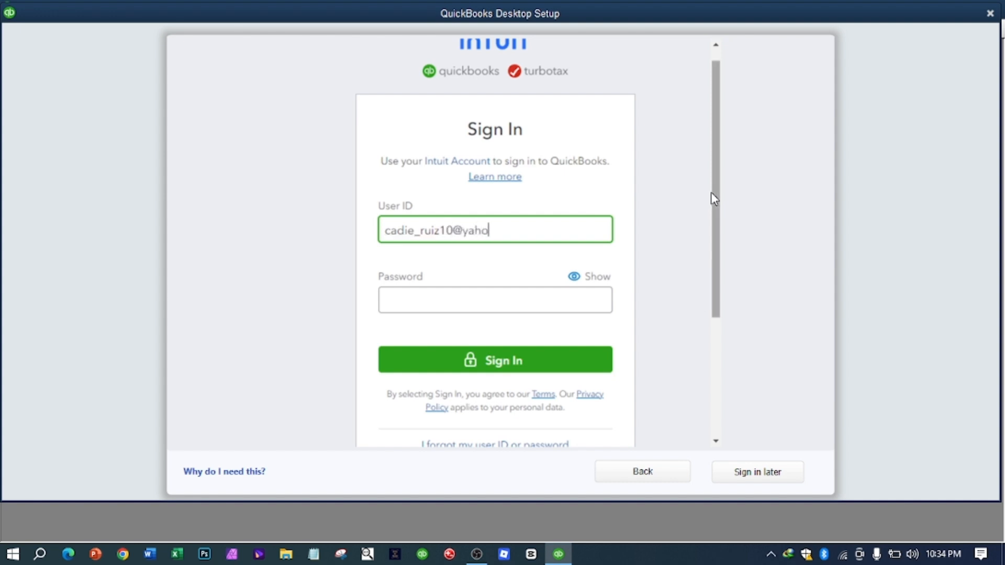
{"action": "left_click", "coordinate": [528, 303]}
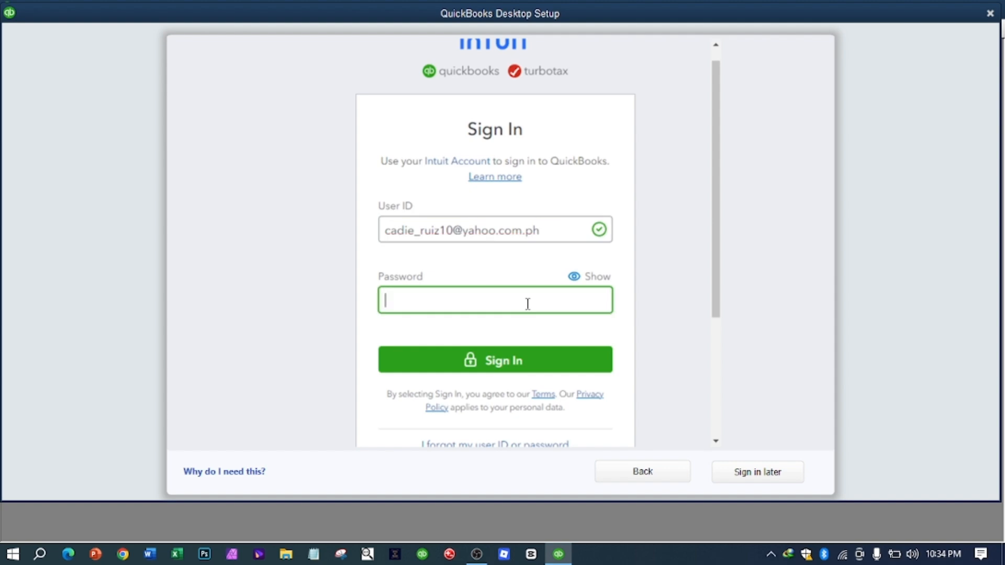
{"action": "type", "text": "•••••••••••"}
{"action": "left_click", "coordinate": [507, 369]}
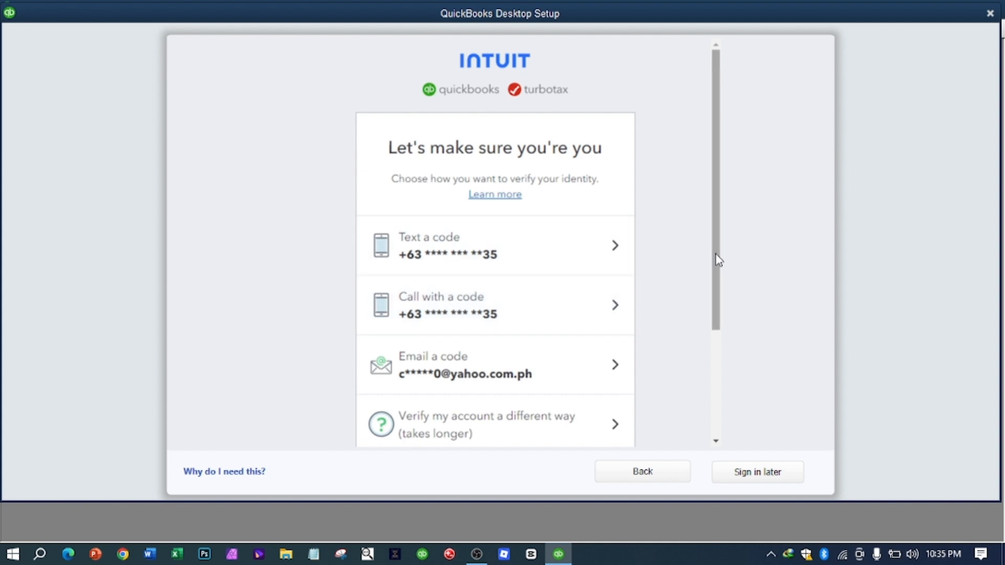
Verify the Intuit account using the code received by text message
{"action": "left_click_drag", "start_coordinate": [718, 260], "coordinate": [718, 329]}
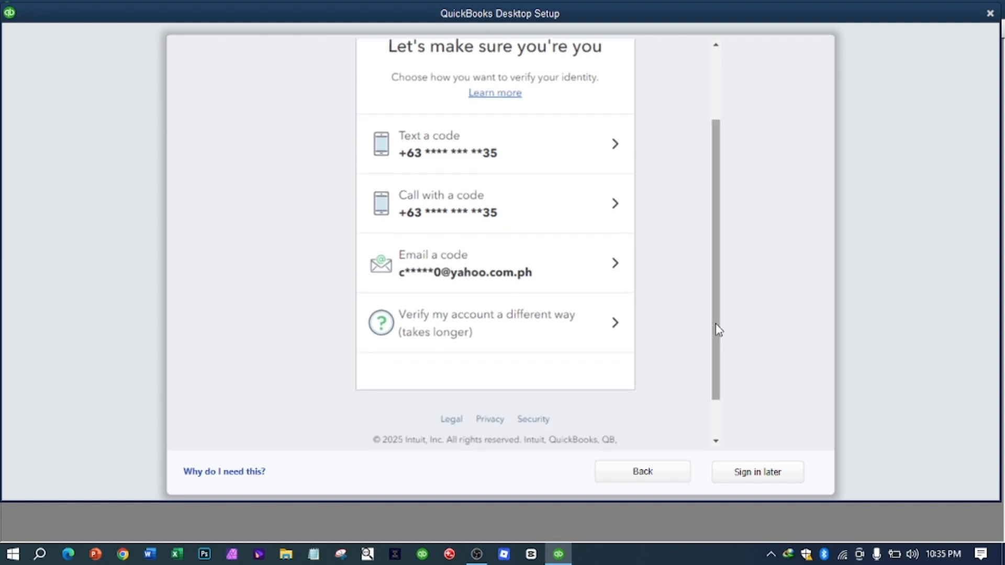
{"action": "left_click", "coordinate": [475, 165]}
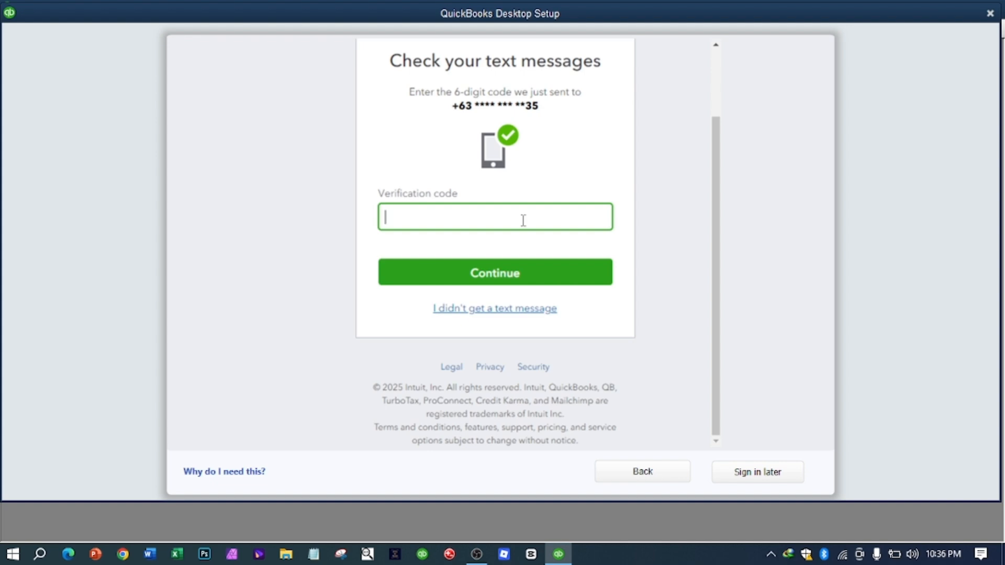
{"action": "left_click", "coordinate": [502, 272]}
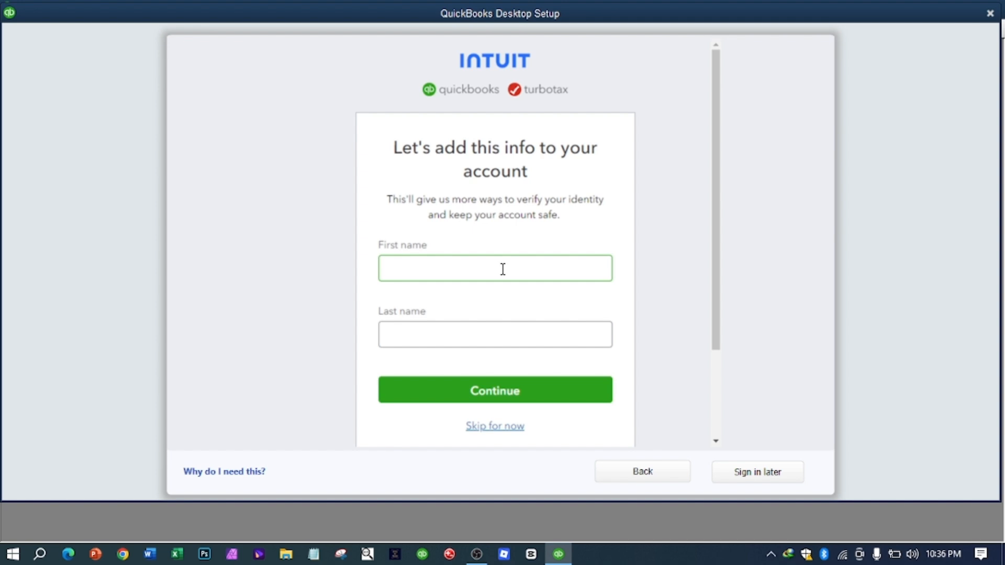
Add the account holder's first and last name to the Intuit account
{"action": "left_click", "coordinate": [502, 269]}
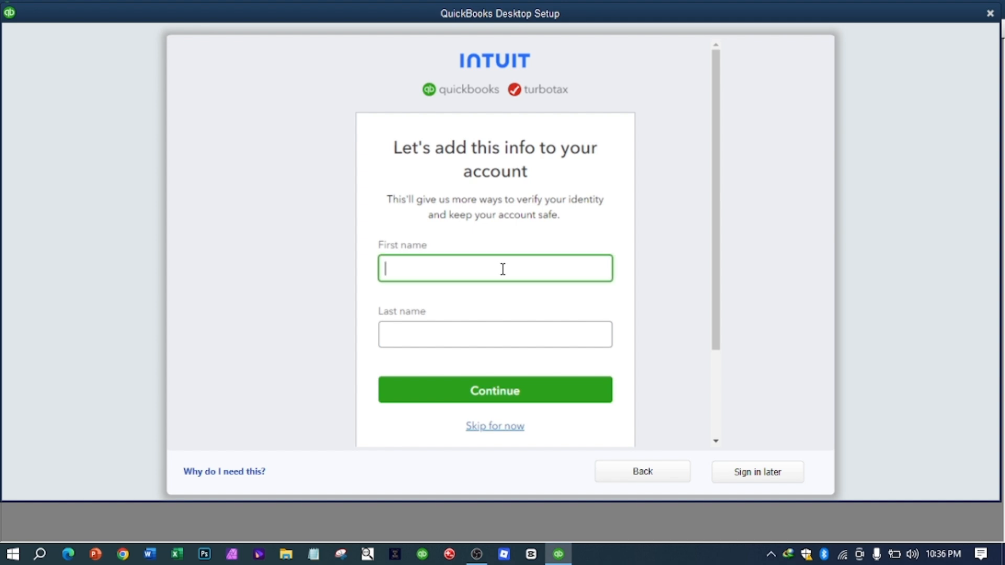
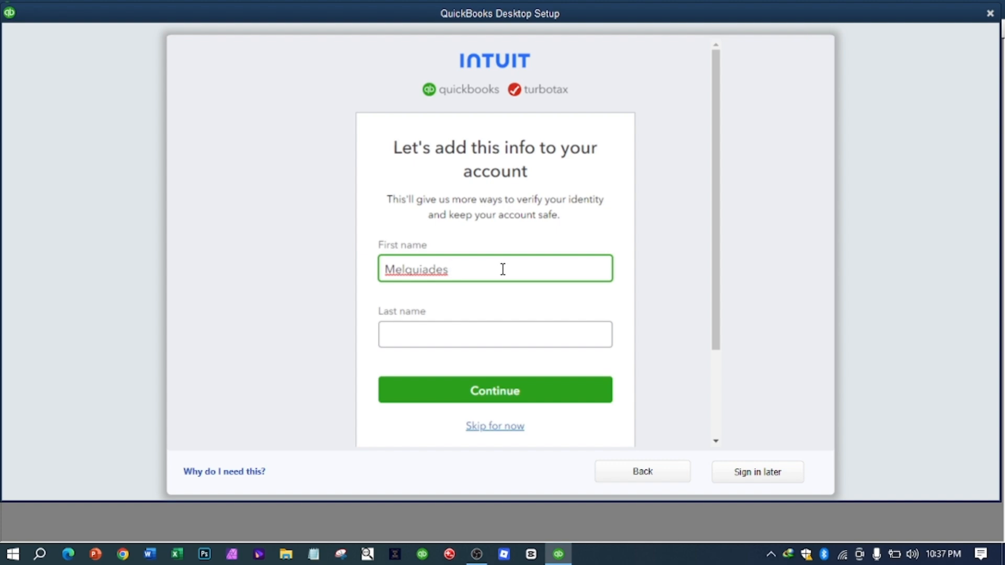
{"action": "left_click", "coordinate": [462, 335]}
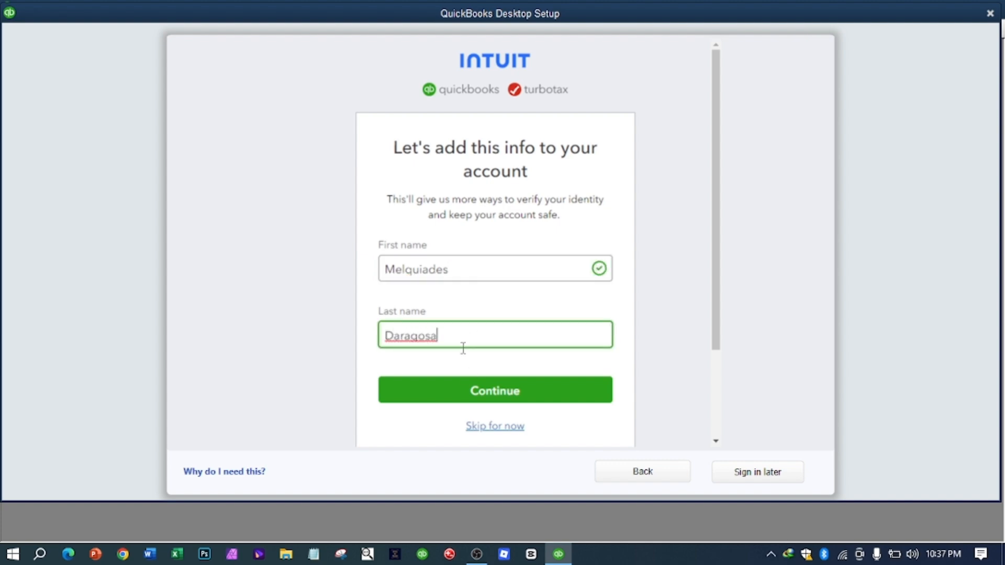
{"action": "left_click", "coordinate": [492, 397]}
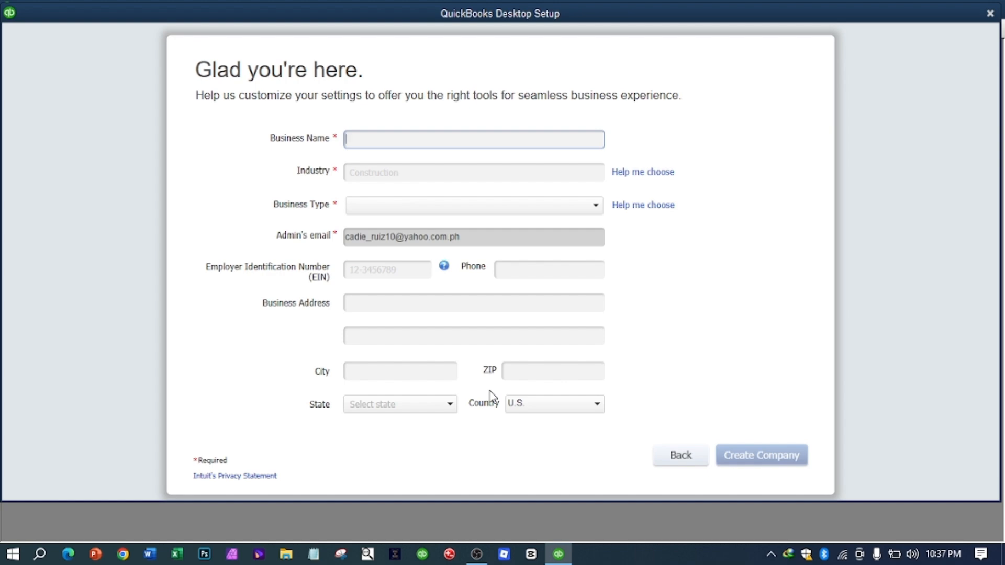
Enter business name Canlaon SDA Elementary School, industry General Service-based Business, and type Non-Profit
{"action": "type", "text": "Canlaon SDA Elementary Sc"}
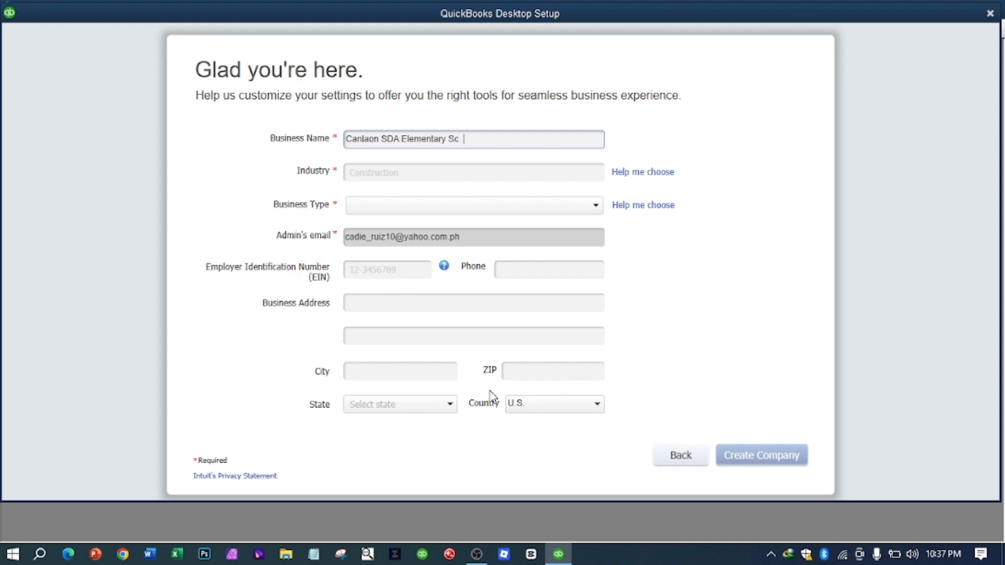
{"action": "key", "text": "BackSpace"}
{"action": "key", "text": "BackSpace"}
{"action": "key", "text": "BackSpace"}
{"action": "key", "text": "BackSpace"}
{"action": "key", "text": "BackSpace"}
{"action": "key", "text": "BackSpace"}
{"action": "key", "text": "BackSpace"}
{"action": "key", "text": "BackSpace"}
{"action": "type", "text": "tary School"}
{"action": "left_click", "coordinate": [451, 168]}
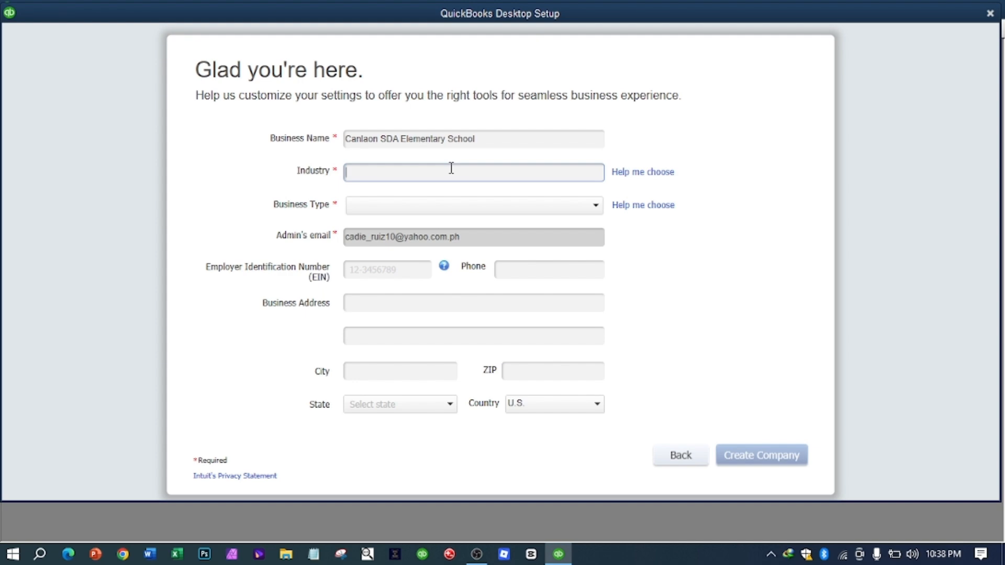
{"action": "type", "text": "Ed"}
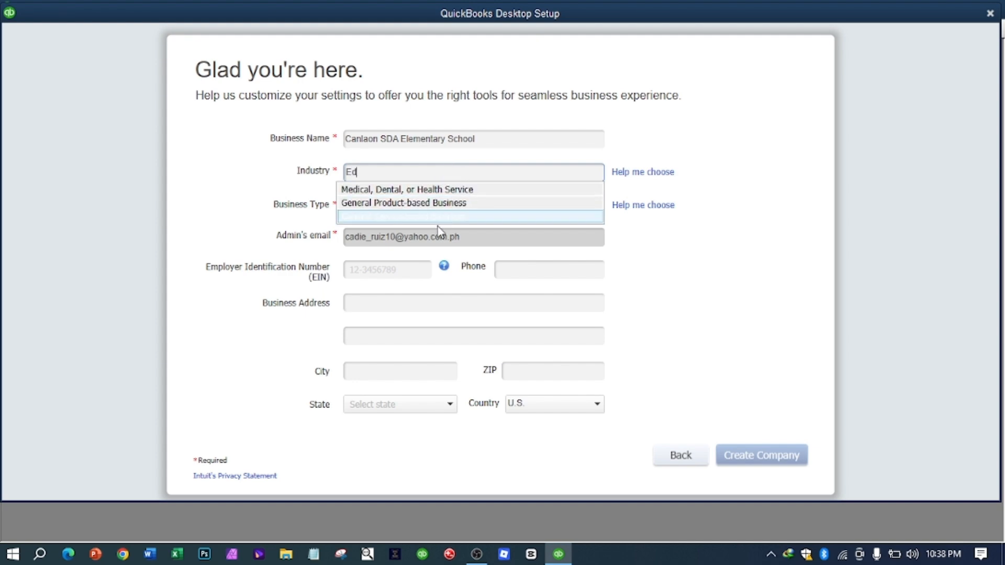
{"action": "left_click", "coordinate": [436, 220]}
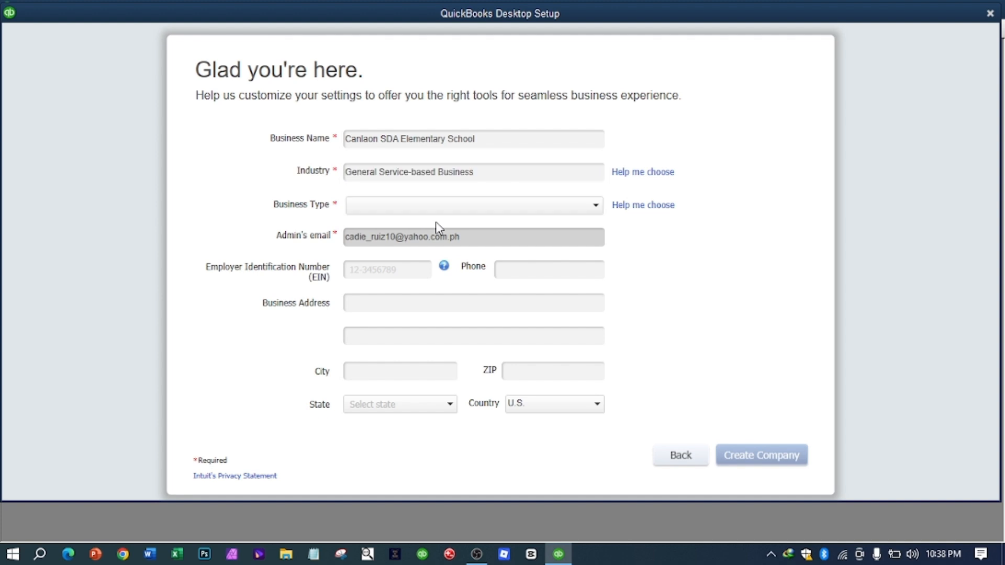
{"action": "left_click", "coordinate": [410, 210]}
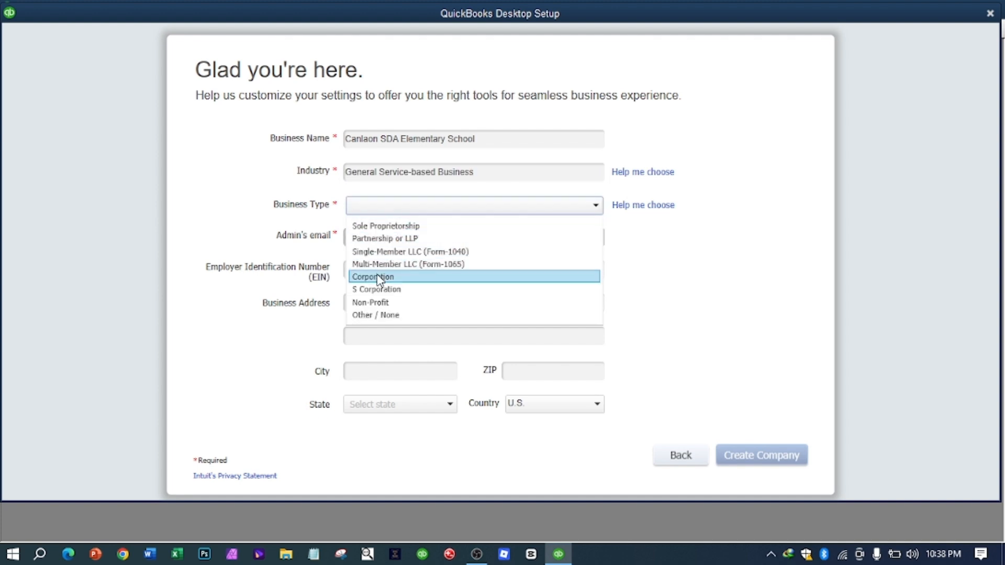
{"action": "left_click", "coordinate": [377, 303]}
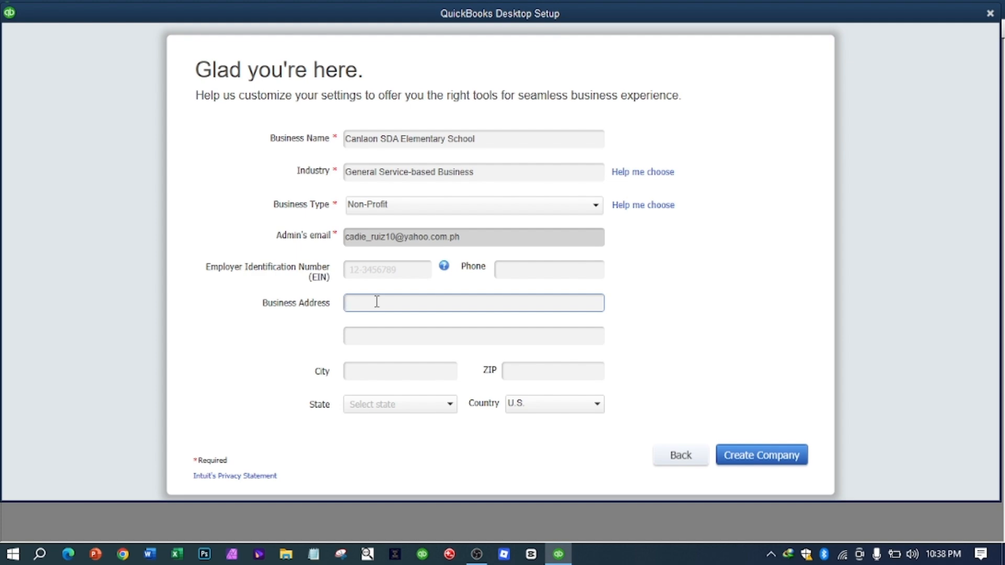
Fill in the school's street address, second address line, city and ZIP code
{"action": "type", "text": "Aguino Street"}
{"action": "left_click", "coordinate": [377, 331]}
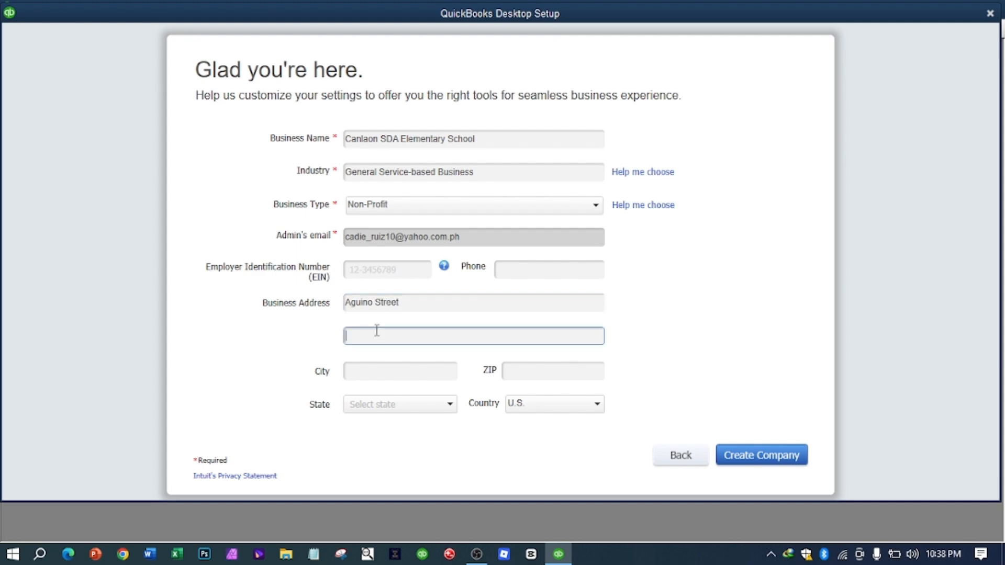
{"action": "type", "text": "Mabigo"}
{"action": "left_click", "coordinate": [377, 370]}
{"action": "type", "text": "Ca"}
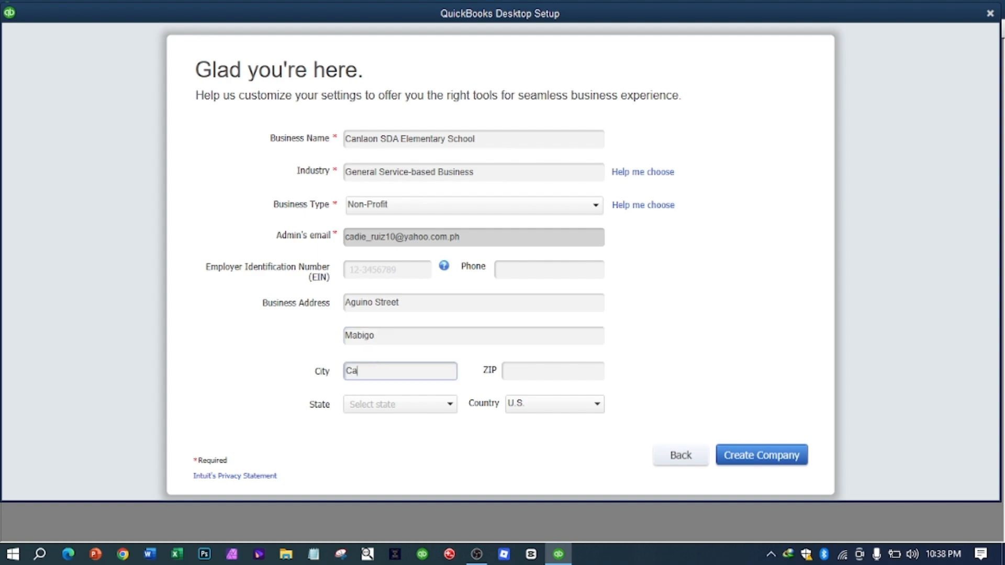
{"action": "type", "text": "nlaon"}
{"action": "left_click", "coordinate": [521, 373]}
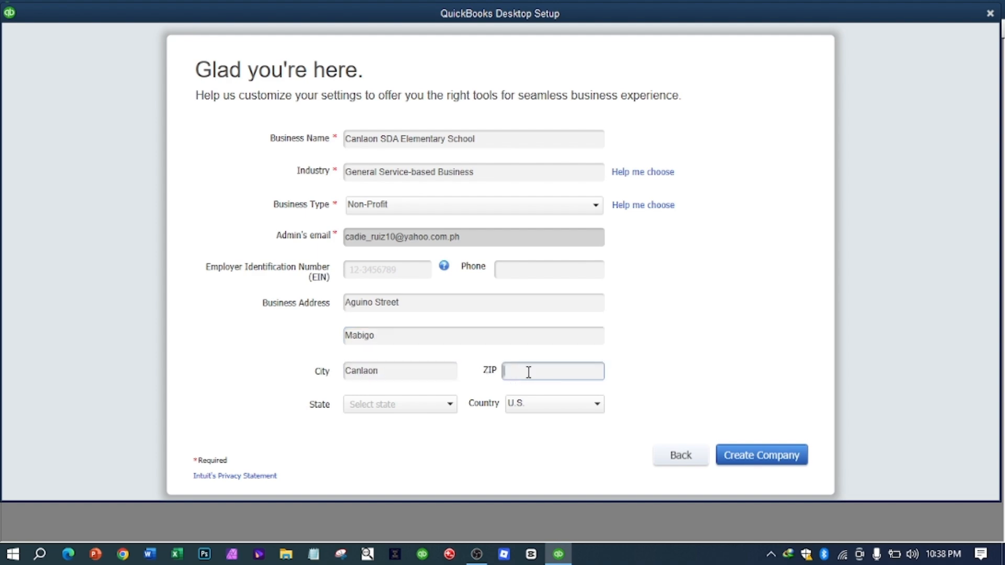
{"action": "type", "text": "6223"}
Set the business address country to Other
{"action": "left_click", "coordinate": [597, 410]}
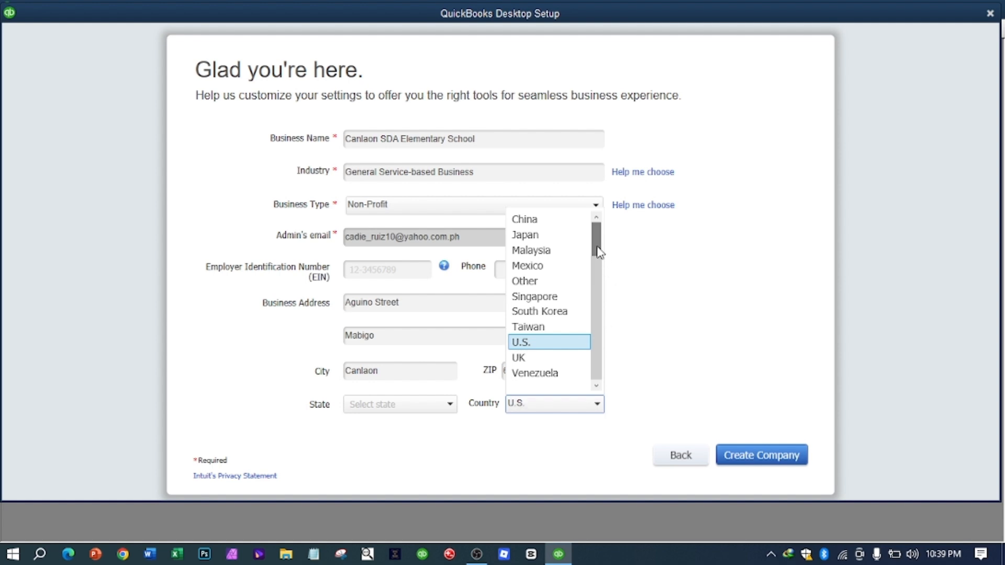
{"action": "scroll", "coordinate": [597, 246], "scroll_direction": "up", "scroll_amount": 1}
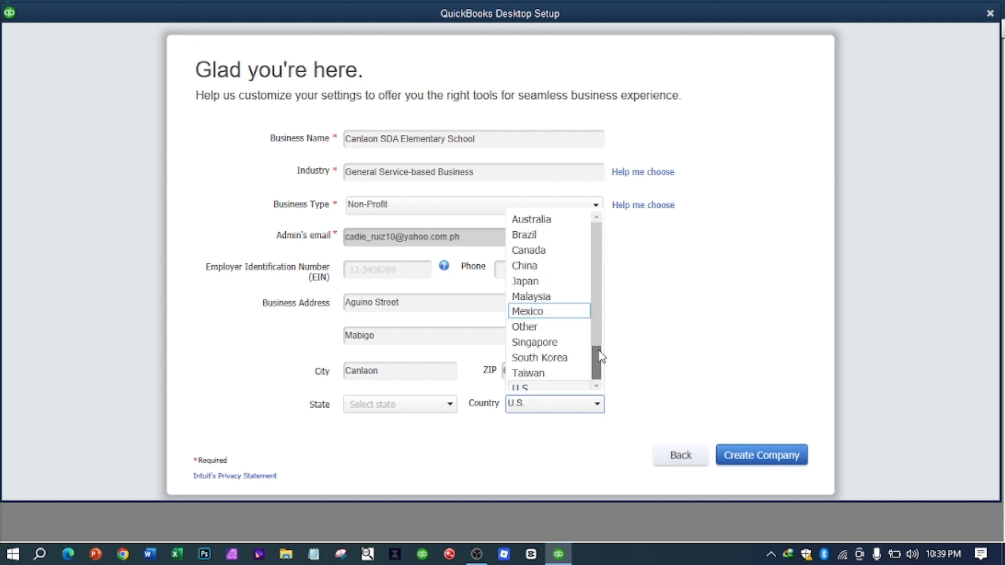
{"action": "scroll", "coordinate": [599, 361], "scroll_direction": "down", "scroll_amount": 1}
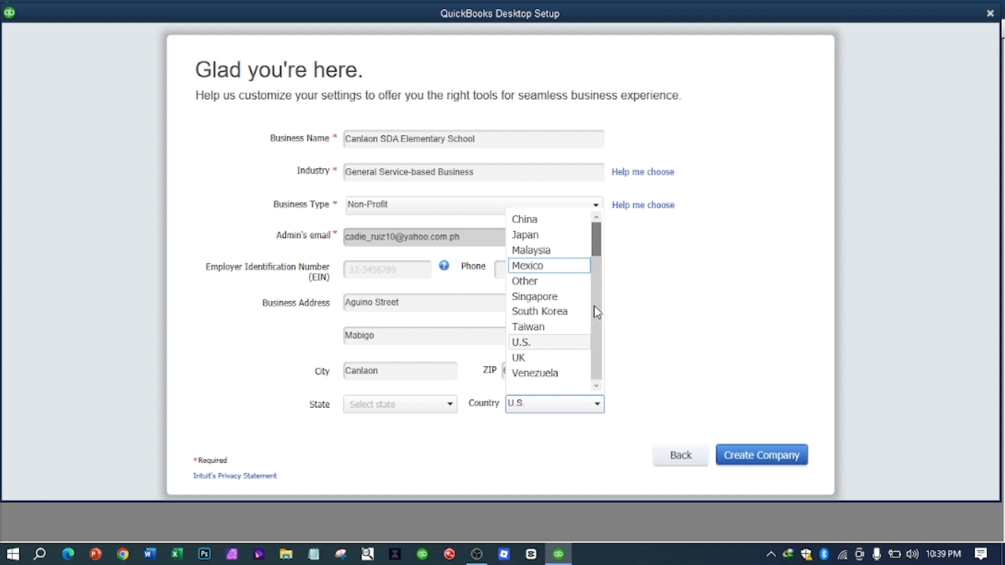
{"action": "scroll", "coordinate": [597, 250], "scroll_direction": "up", "scroll_amount": 1}
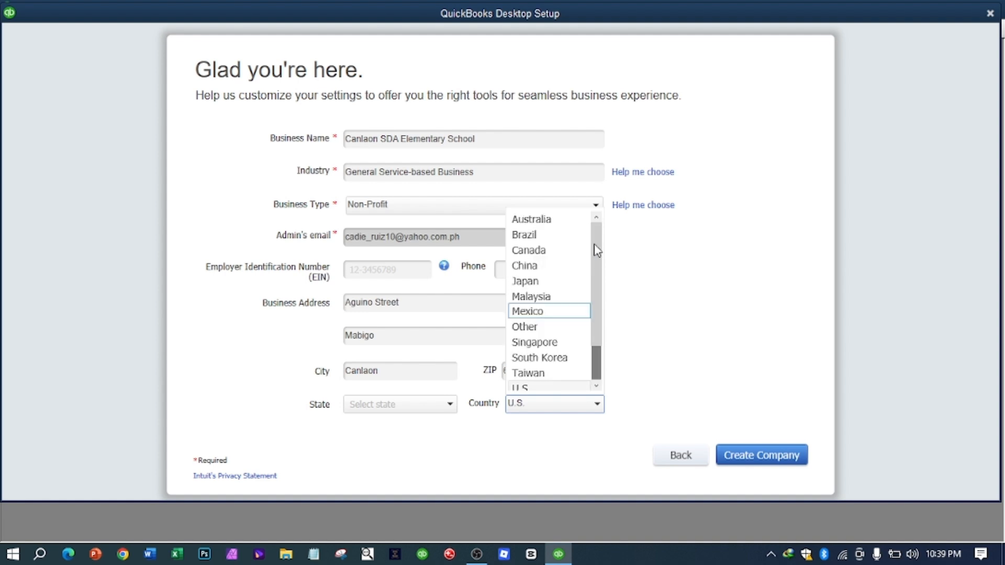
{"action": "left_click", "coordinate": [547, 330]}
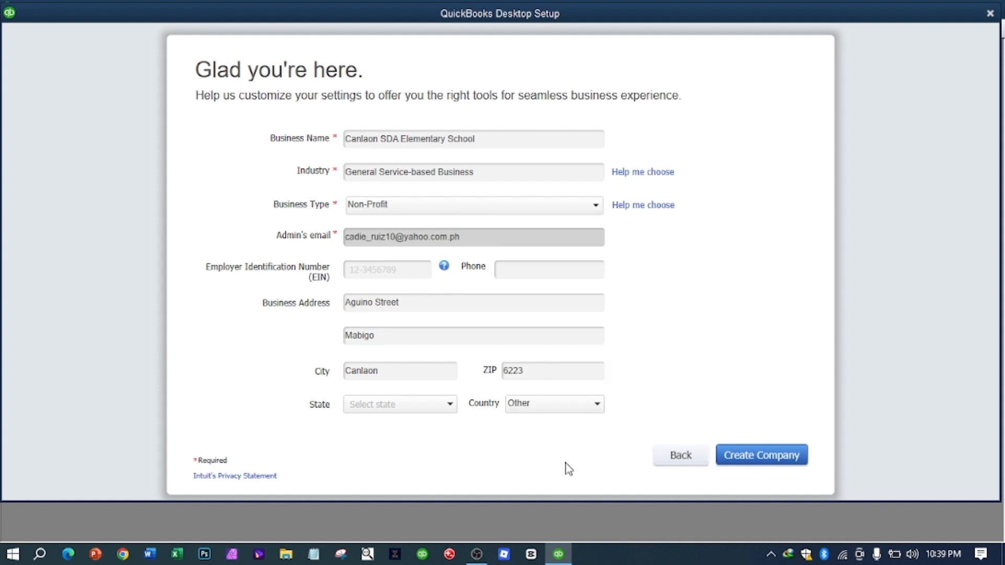
Create the company file, then glance at the Help menu on the Home page
{"action": "left_click", "coordinate": [763, 458]}
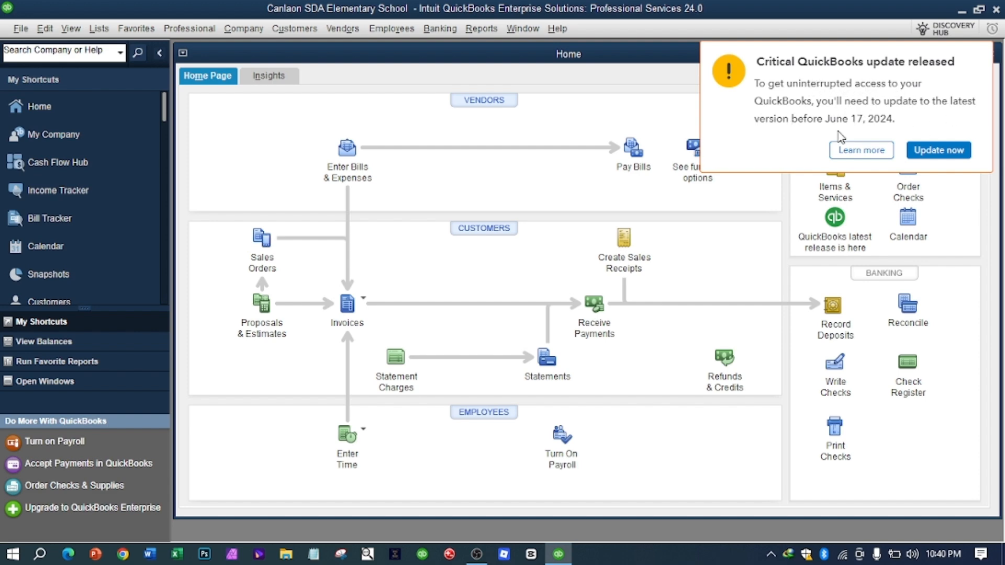
{"action": "left_click", "coordinate": [558, 30]}
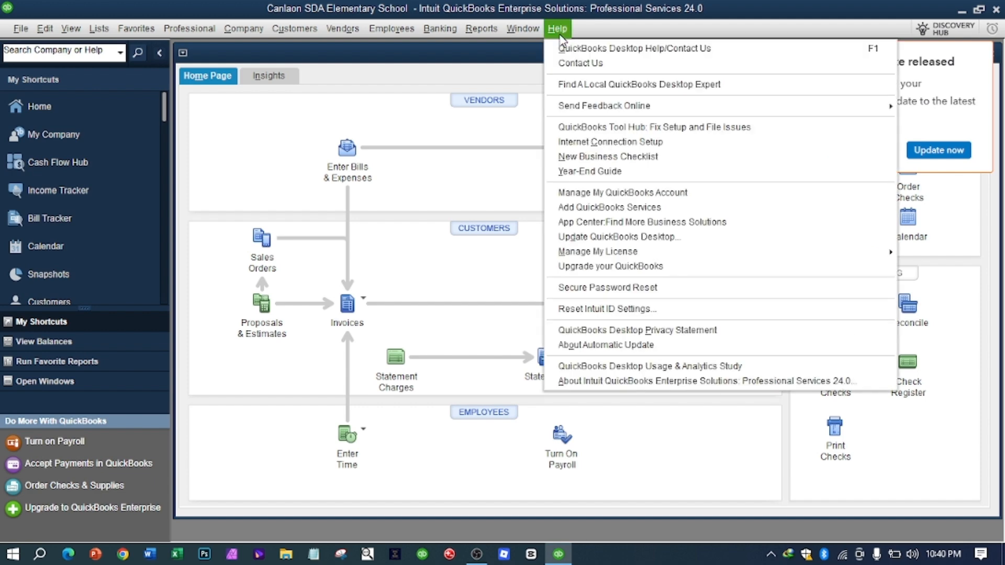
{"action": "left_click", "coordinate": [413, 123]}
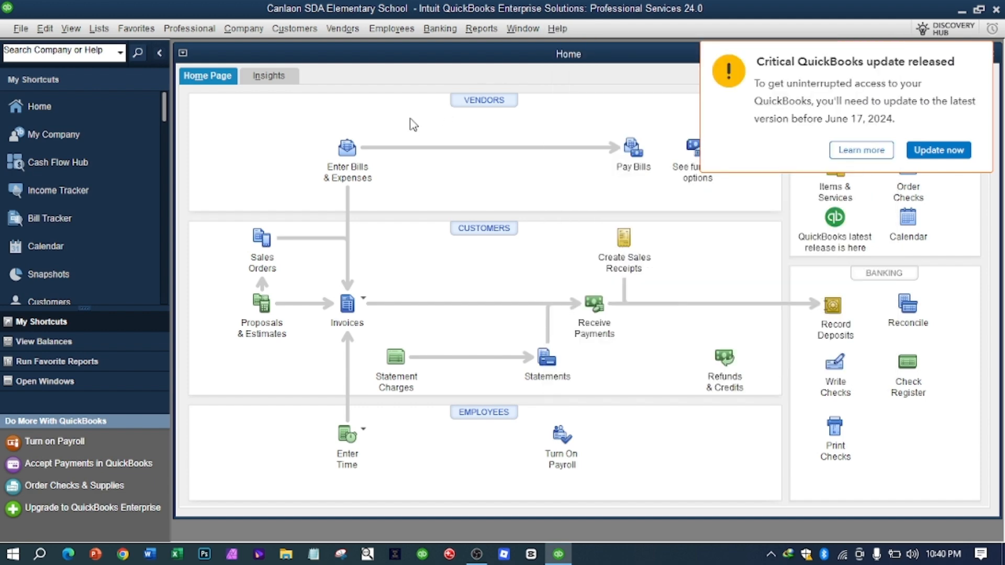